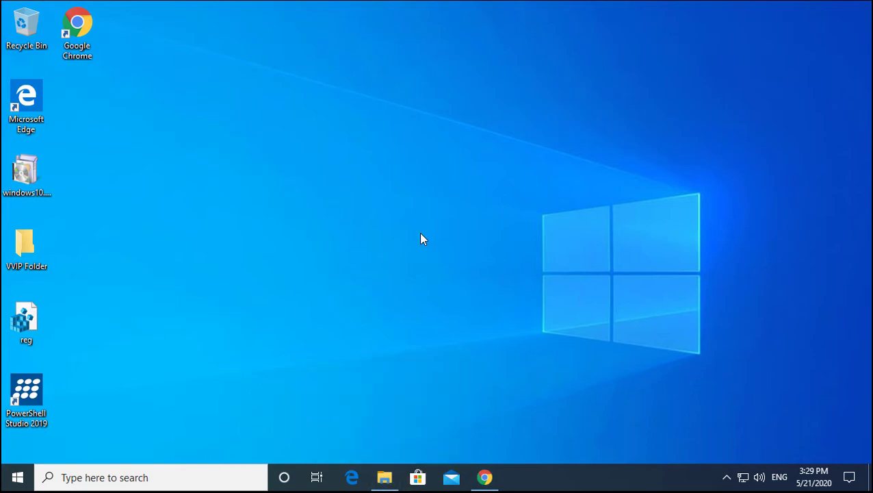
# Open File Explorer and browse to the AppData folder inside the user's profile folder under C:\Users
pyautogui.press('super+e')
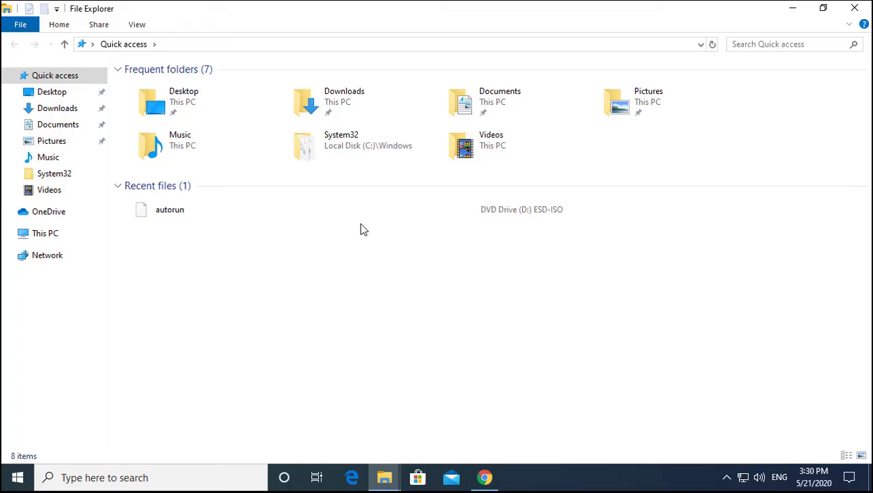
pyautogui.click(49, 237)
pyautogui.doubleClick(226, 202)
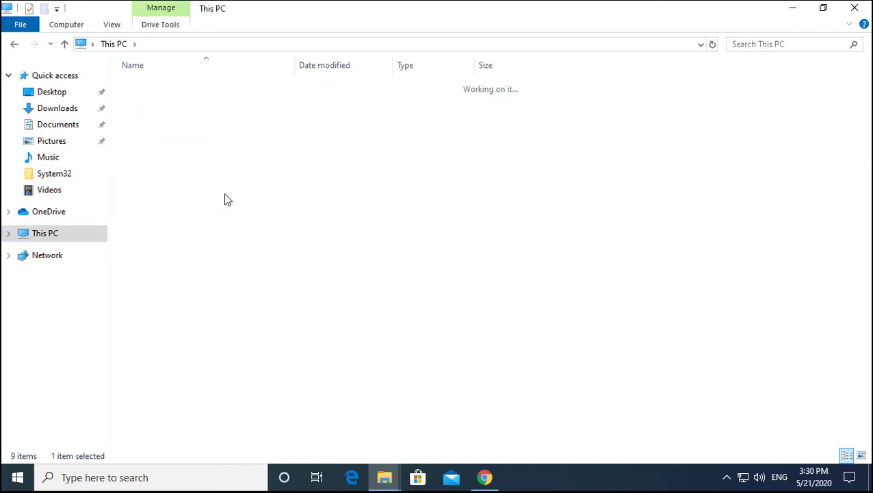
pyautogui.doubleClick(170, 160)
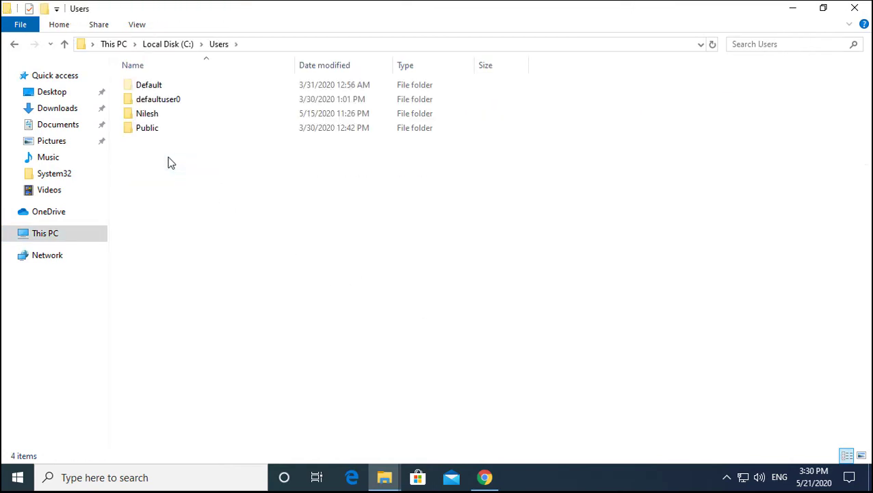
pyautogui.click(203, 116)
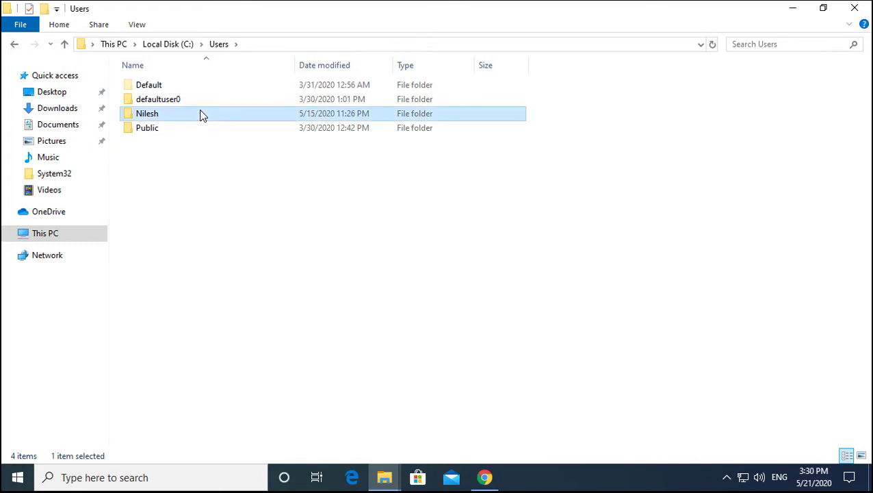
pyautogui.doubleClick(153, 119)
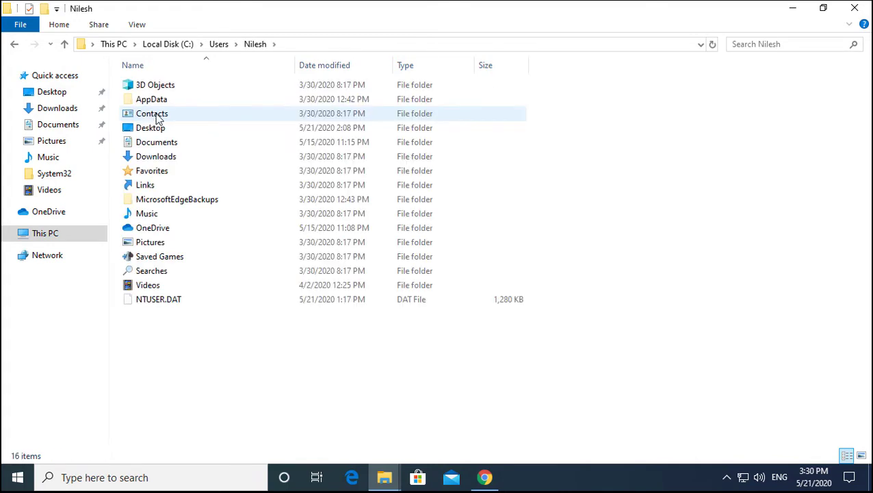
pyautogui.doubleClick(161, 102)
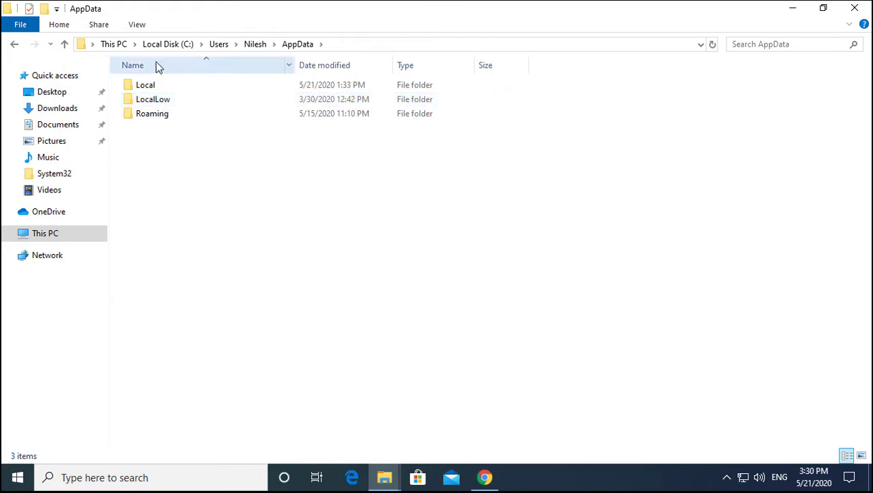
# Review the hidden files and folders setting in the advanced folder view options, then accept the dialog
pyautogui.click(141, 27)
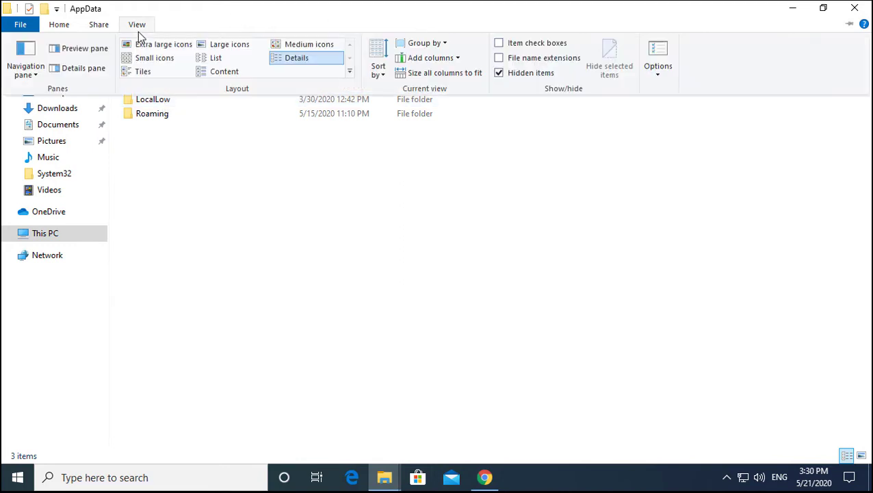
pyautogui.click(657, 75)
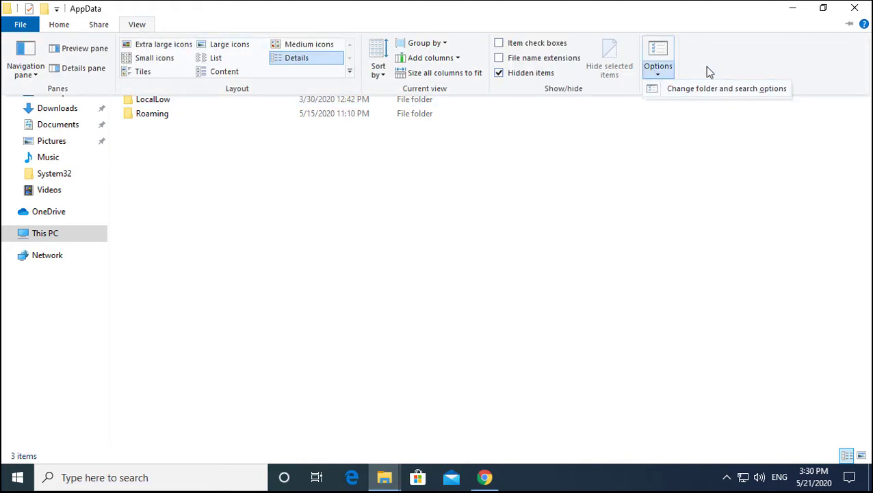
pyautogui.click(726, 93)
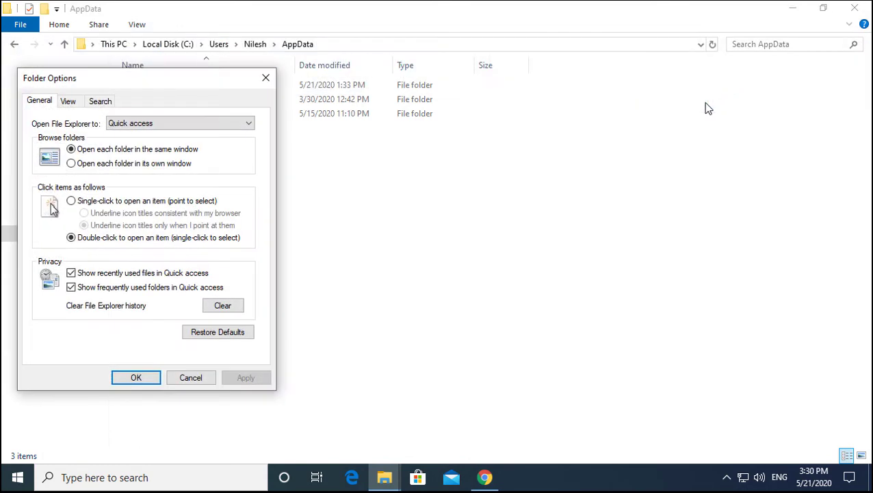
pyautogui.click(69, 103)
pyautogui.moveTo(257, 228); pyautogui.dragTo(256, 249)
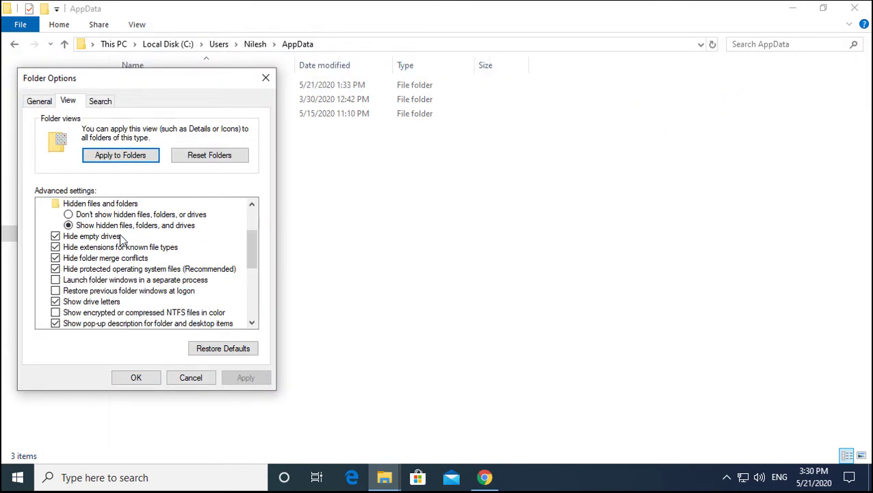
pyautogui.click(145, 382)
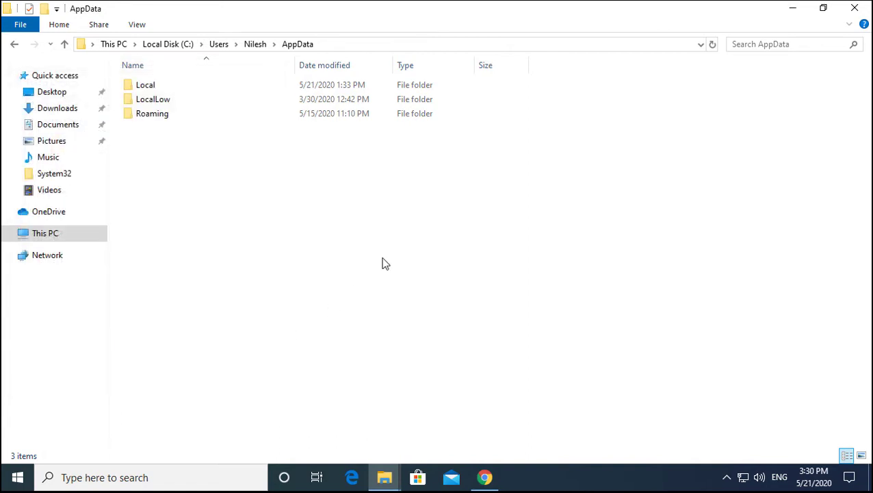
# From the user's profile folder, browse to AppData\Local\Google\Chrome\User Data\Default
pyautogui.click(252, 46)
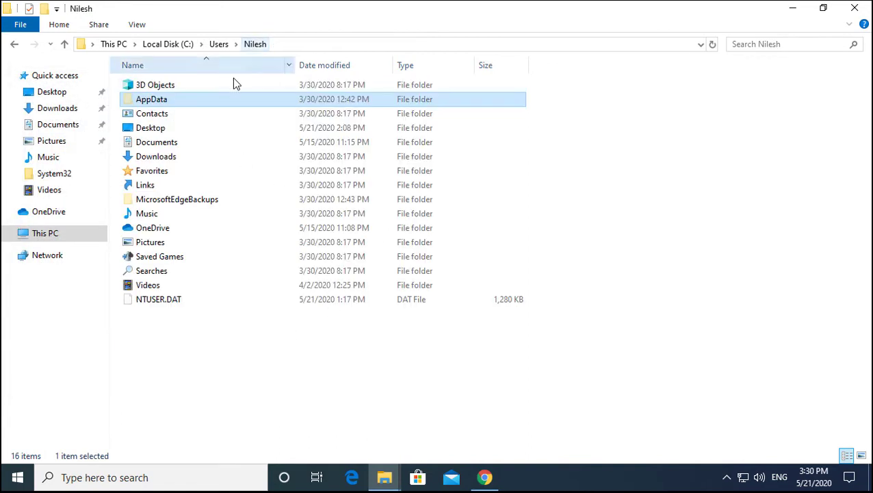
pyautogui.doubleClick(166, 101)
pyautogui.doubleClick(148, 86)
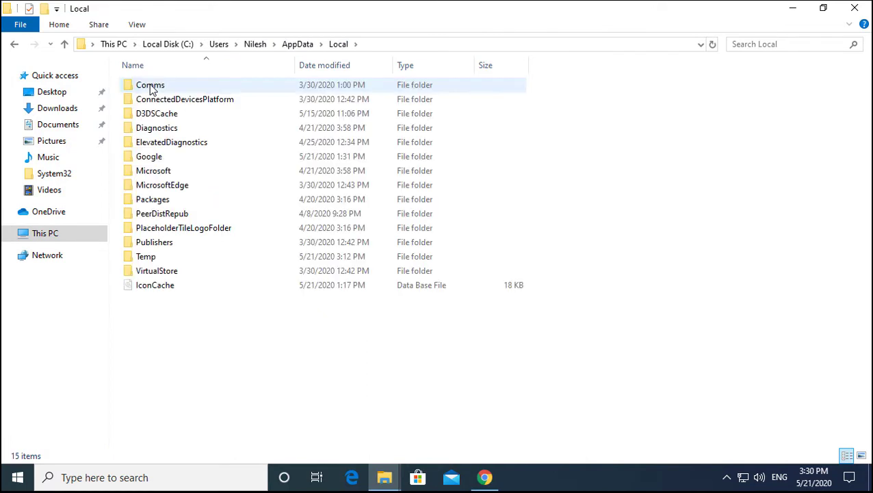
pyautogui.doubleClick(151, 158)
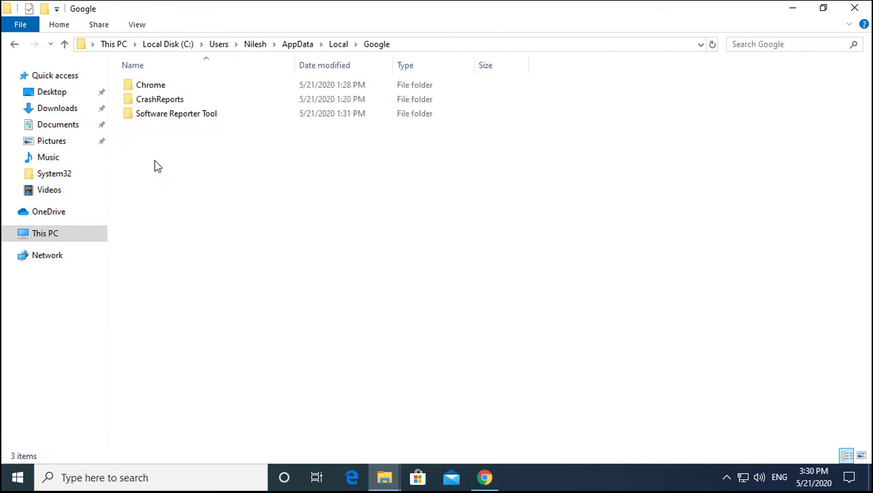
pyautogui.doubleClick(174, 90)
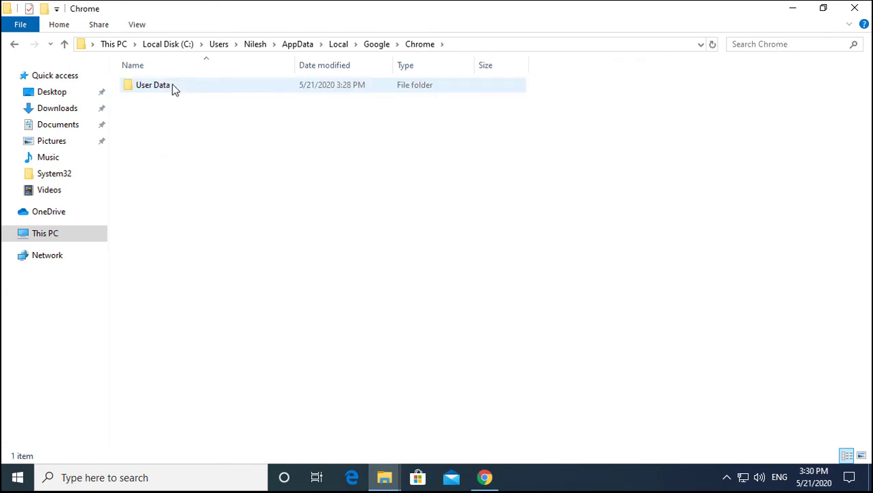
pyautogui.doubleClick(173, 89)
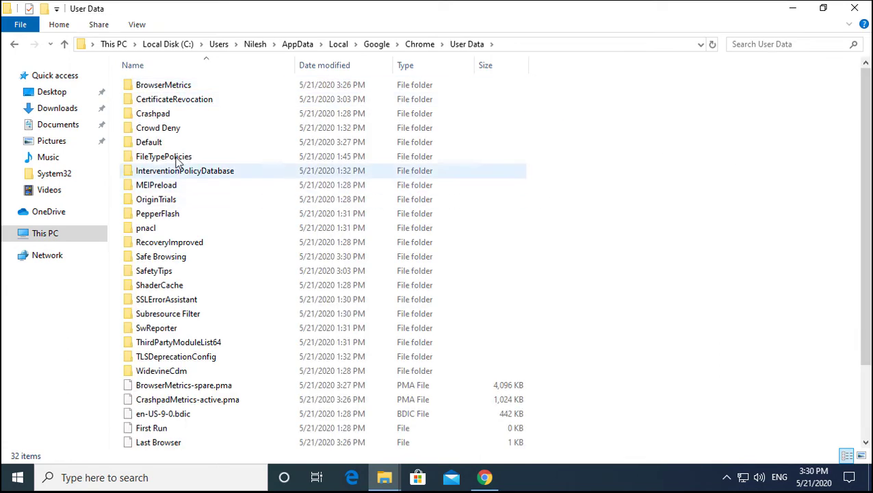
pyautogui.doubleClick(154, 142)
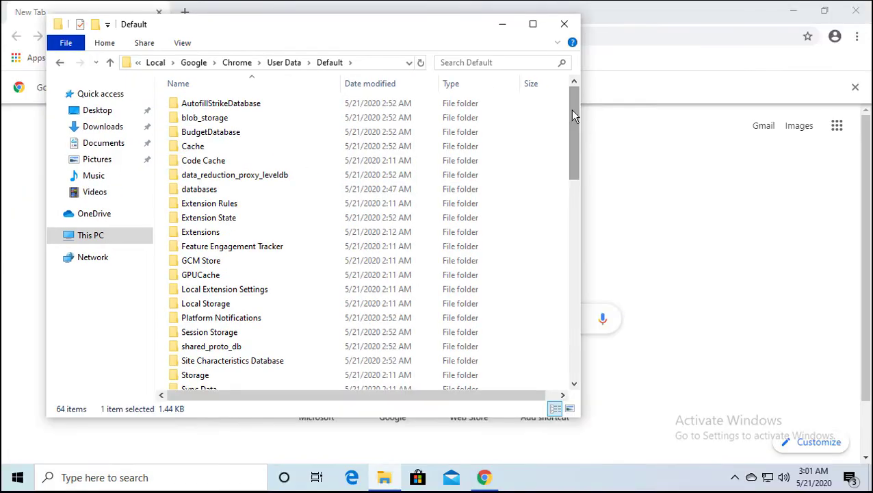
# Paste the Bookmarks file copied from the source computer into this computer's Chrome Default folder
pyautogui.moveTo(574, 116); pyautogui.dragTo(570, 185)
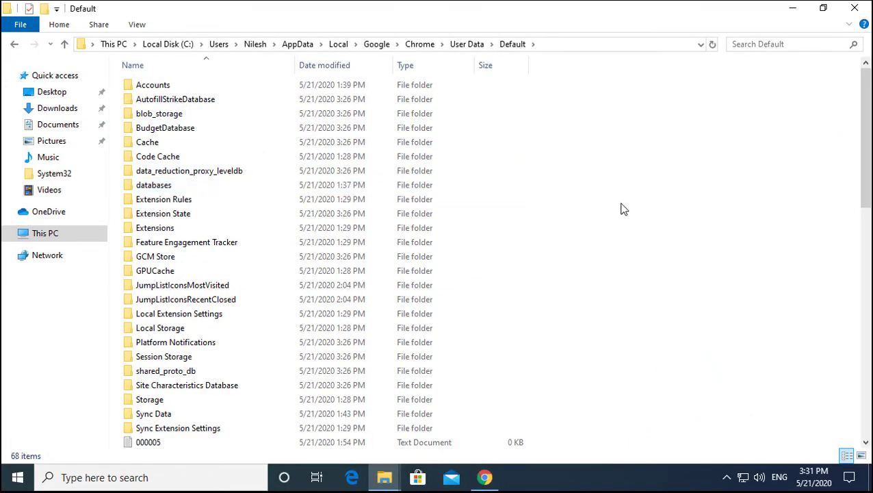
pyautogui.scroll(-7, 866, 146)
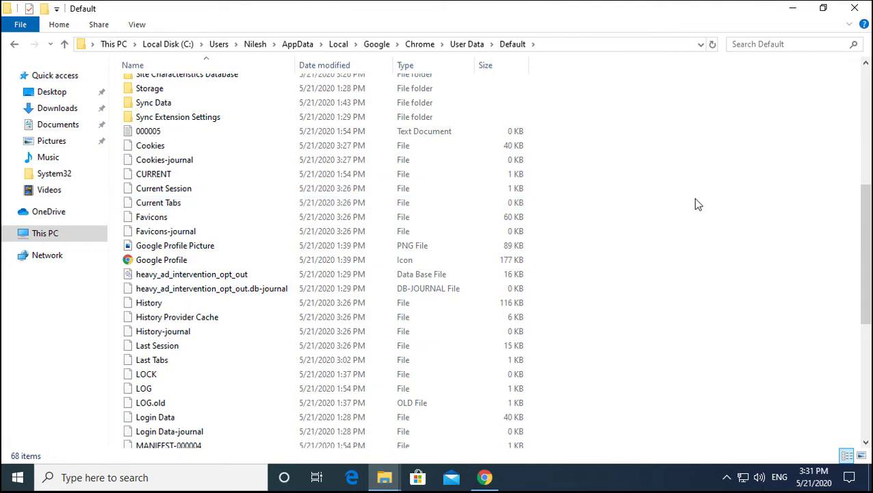
pyautogui.hotkey('ctrl', 'v')
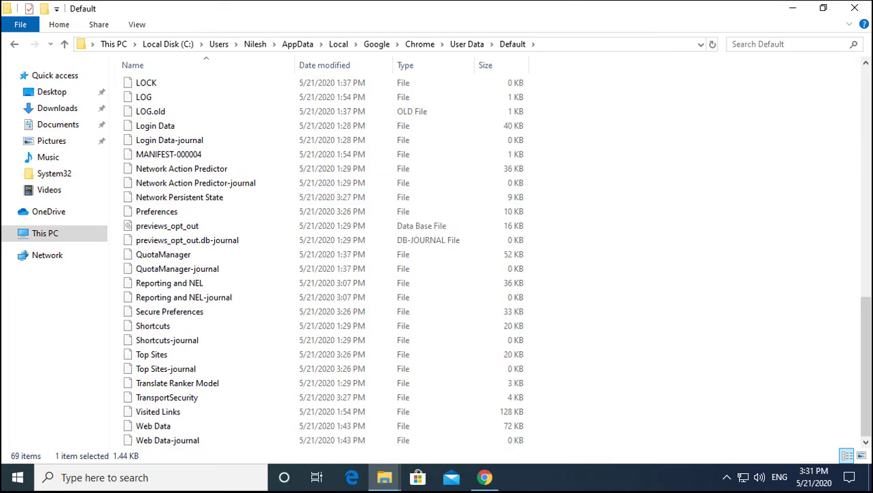
# Switch to Google Chrome, close its open window and relaunch the browser
pyautogui.click(490, 480)
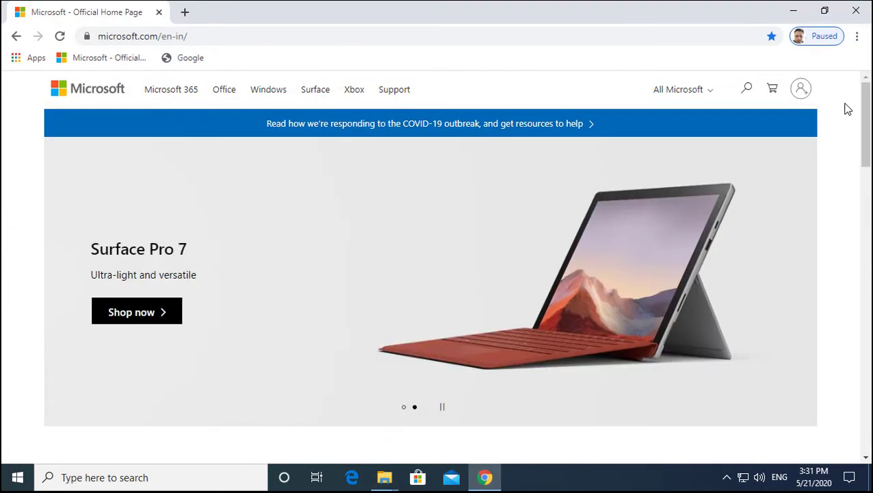
pyautogui.click(857, 37)
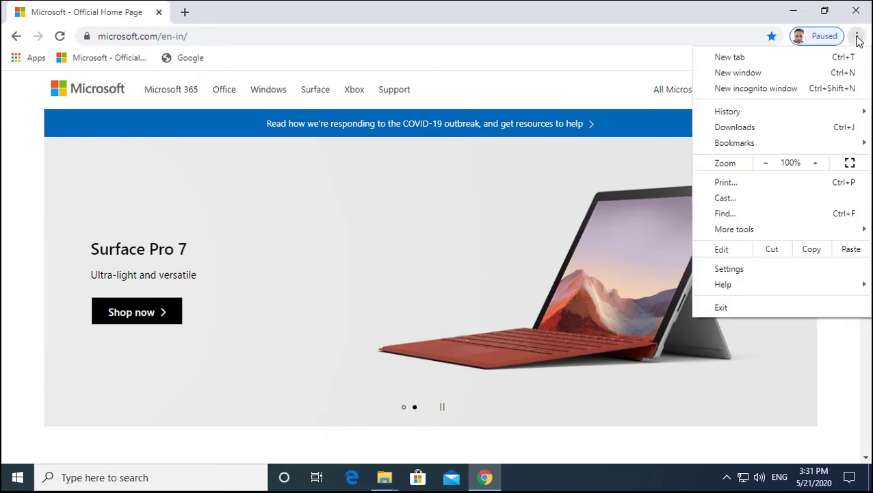
pyautogui.click(801, 21)
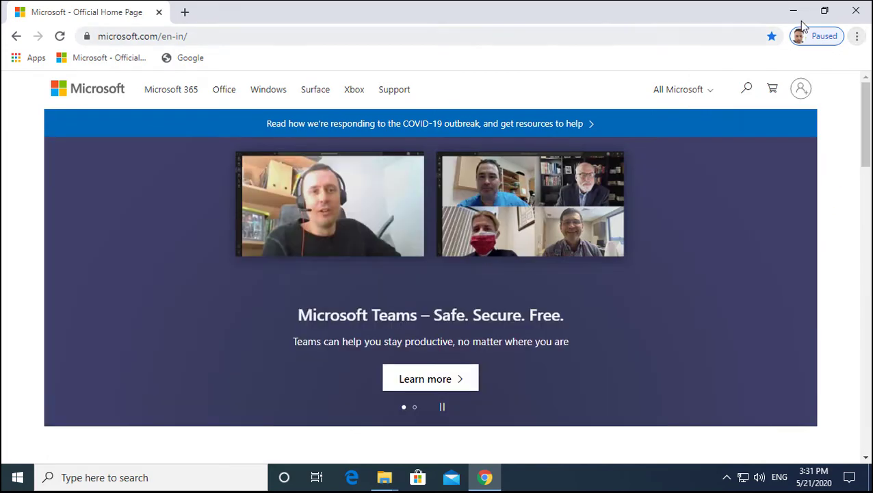
pyautogui.click(855, 12)
pyautogui.press('super')
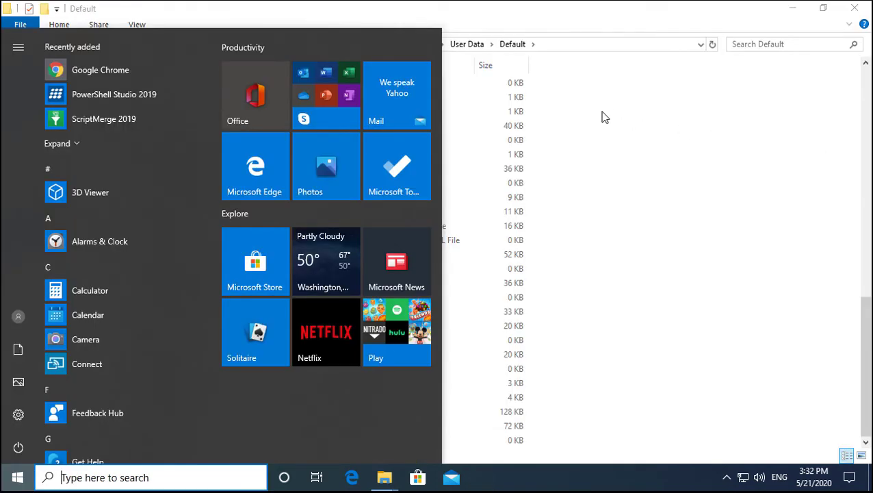
pyautogui.click(125, 70)
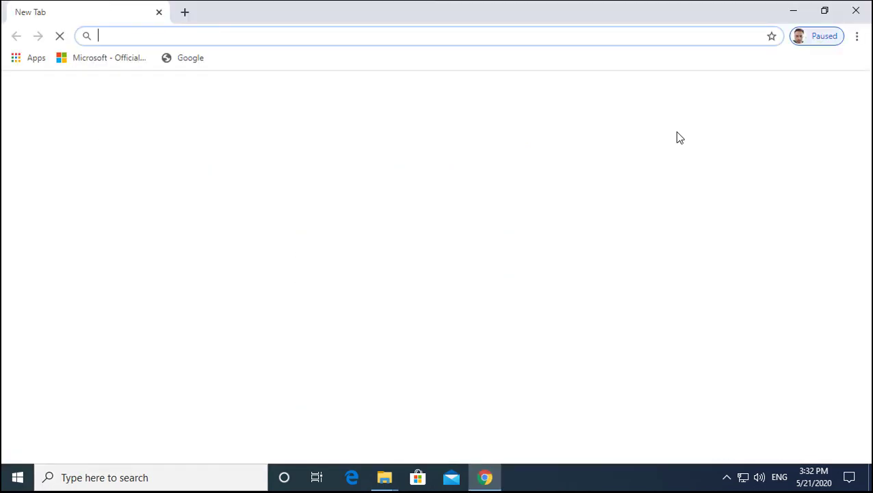
# Check the transferred bookmarks in Chrome's bookmark list, then close the browser
pyautogui.click(858, 37)
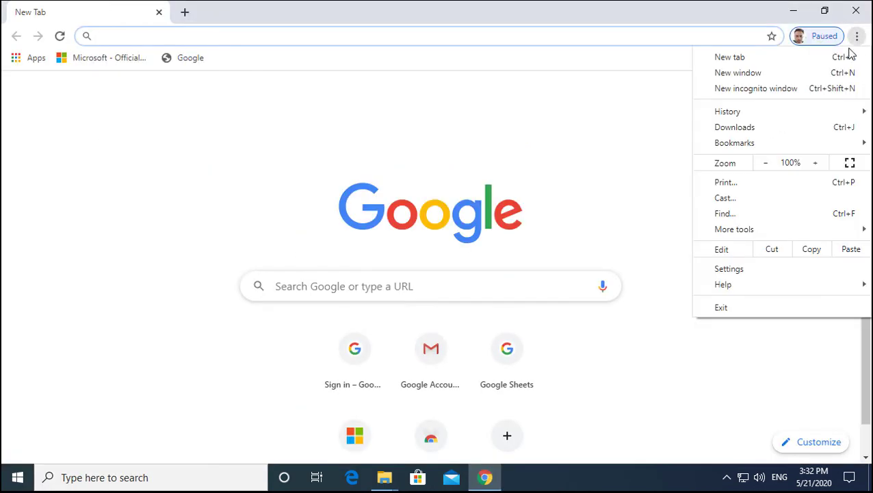
pyautogui.moveTo(720, 145)
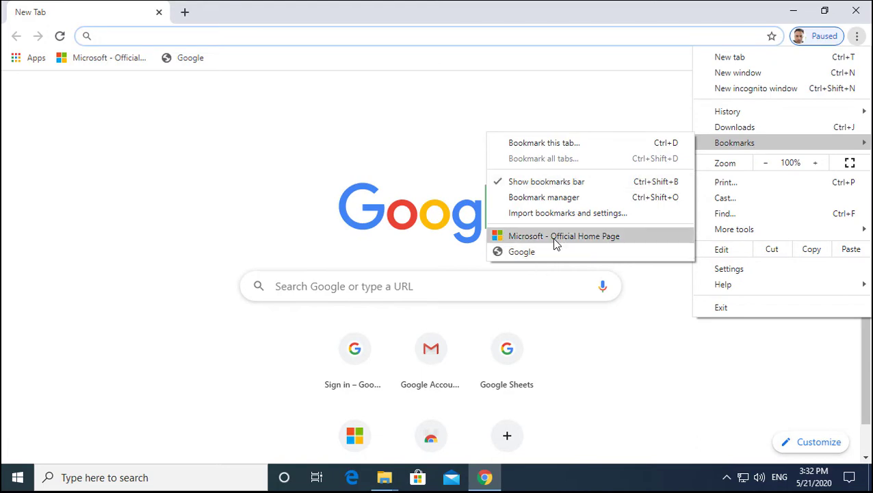
pyautogui.click(250, 221)
pyautogui.click(856, 15)
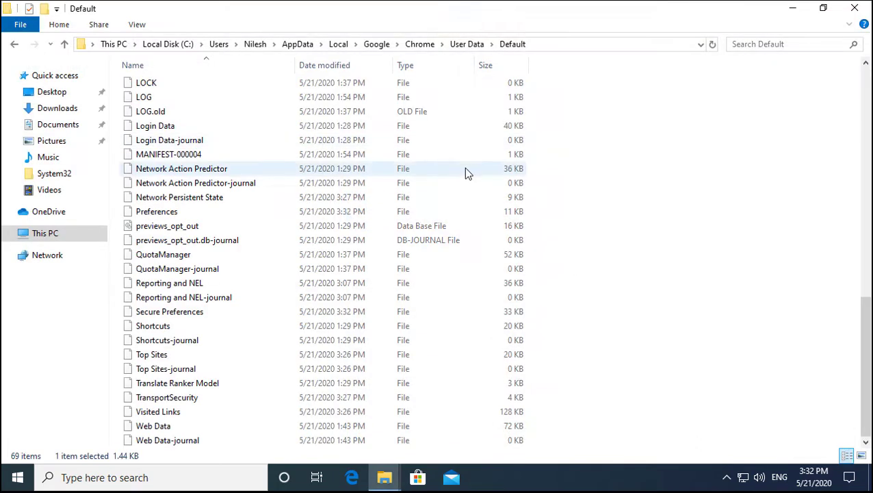
# Return to the Default folder in File Explorer and permanently delete the Bookmarks file
pyautogui.click(855, 8)
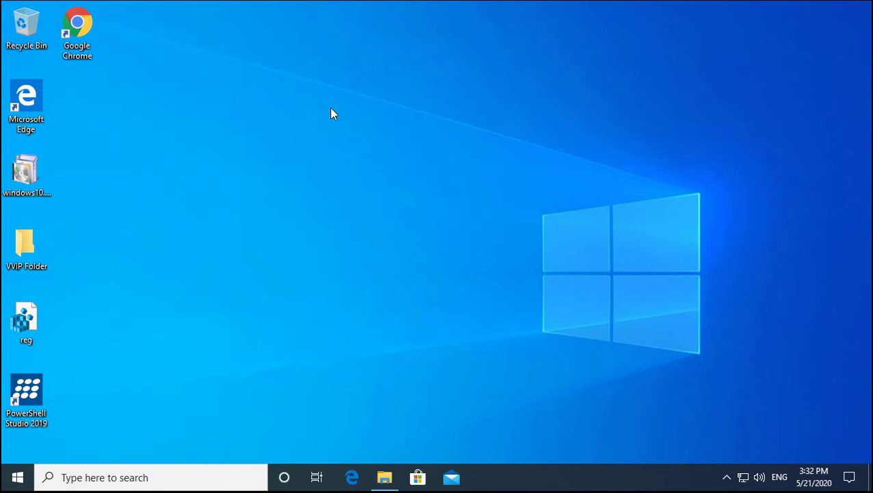
pyautogui.click(385, 479)
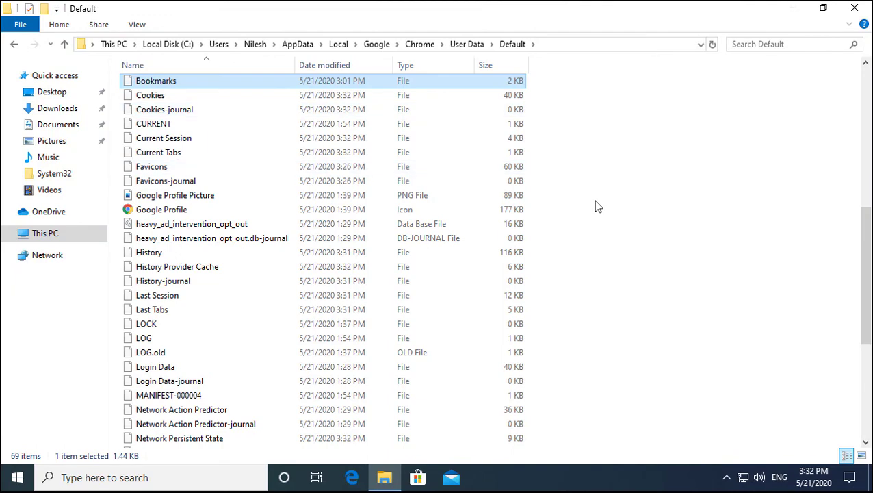
pyautogui.hotkey('shift', 'Delete')
pyautogui.press('Return')
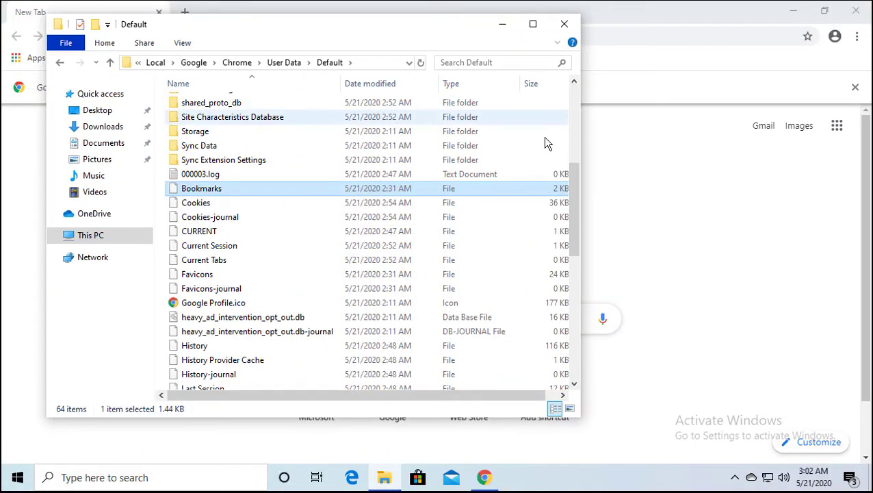
# Switch to Google Chrome on the source computer and open its bookmark manager
pyautogui.scroll(1, 578, 202)
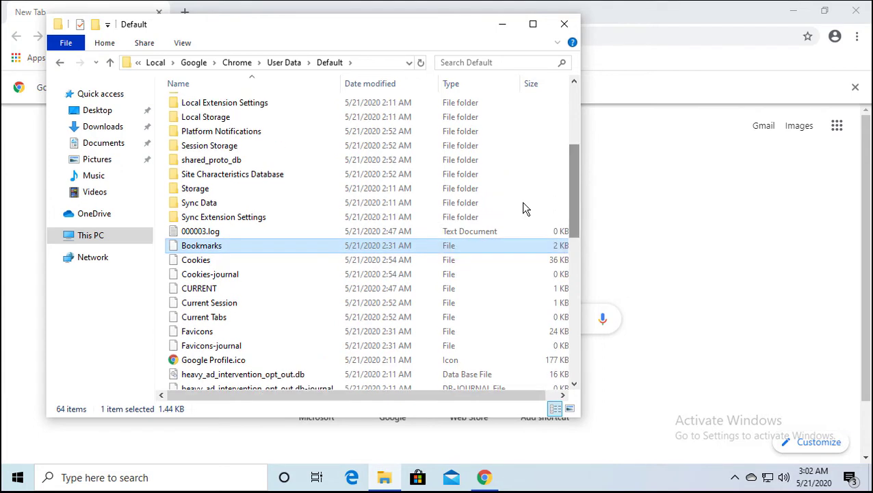
pyautogui.click(484, 478)
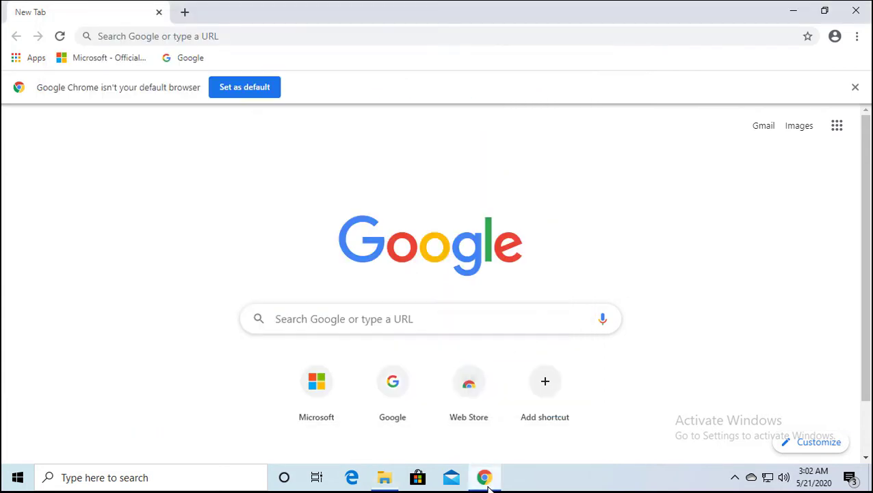
pyautogui.click(857, 39)
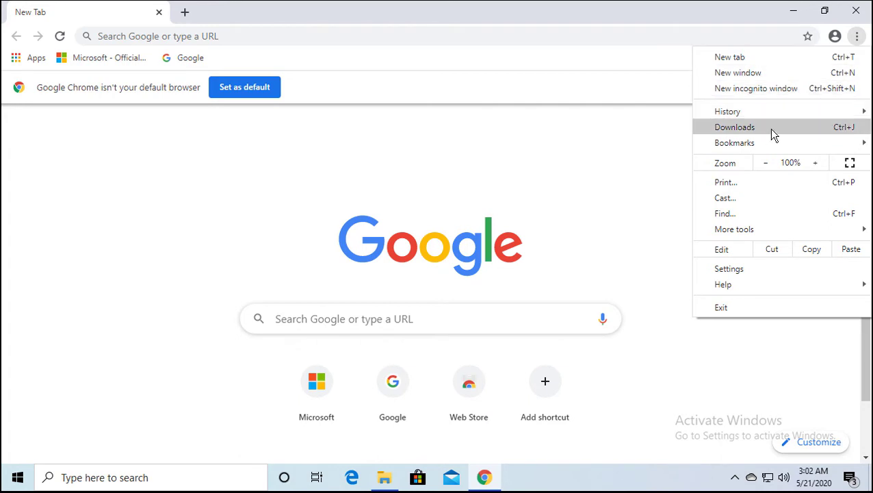
pyautogui.moveTo(762, 145)
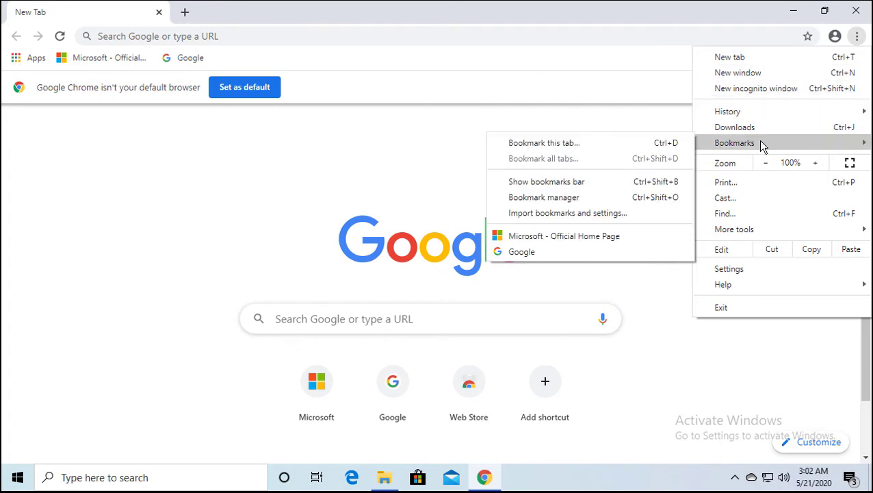
pyautogui.click(575, 200)
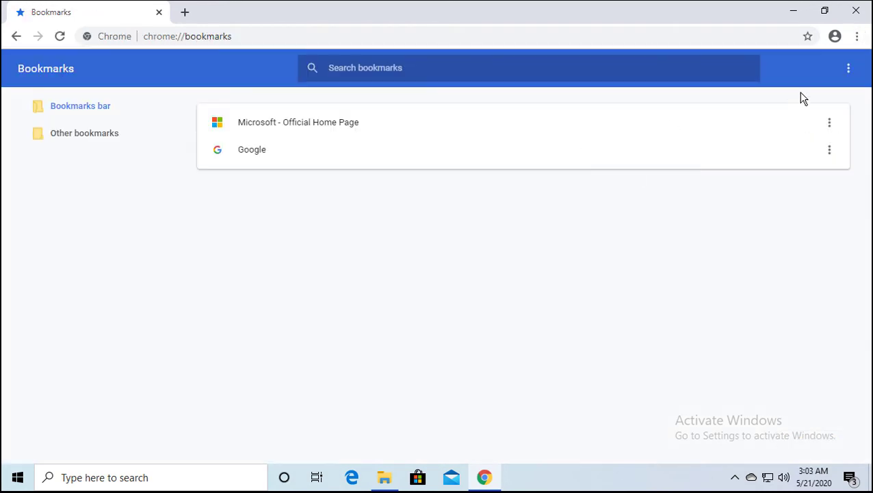
# Export the bookmarks as the HTML file bookmarks_5_21_20.html to the Desktop
pyautogui.click(849, 71)
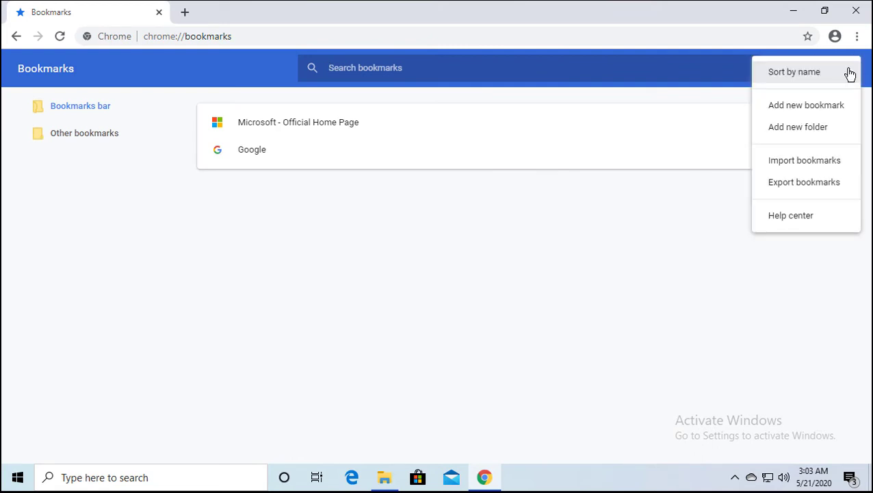
pyautogui.click(831, 183)
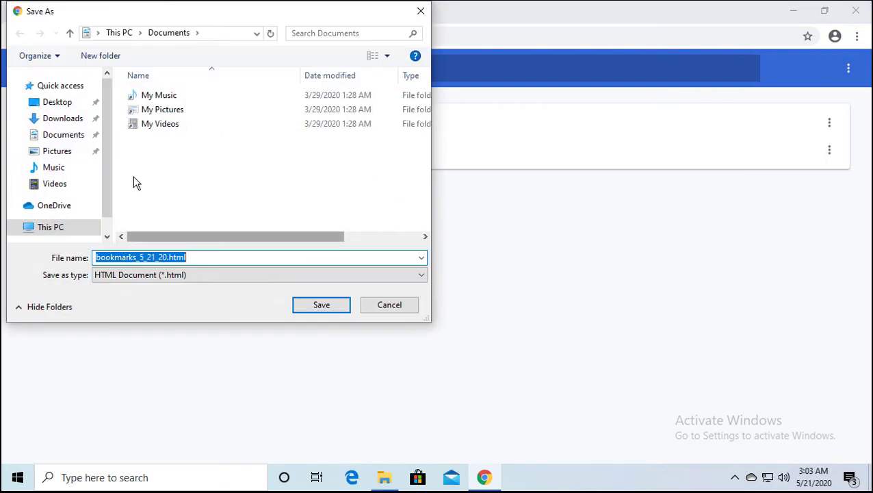
pyautogui.scroll(-1, 110, 152)
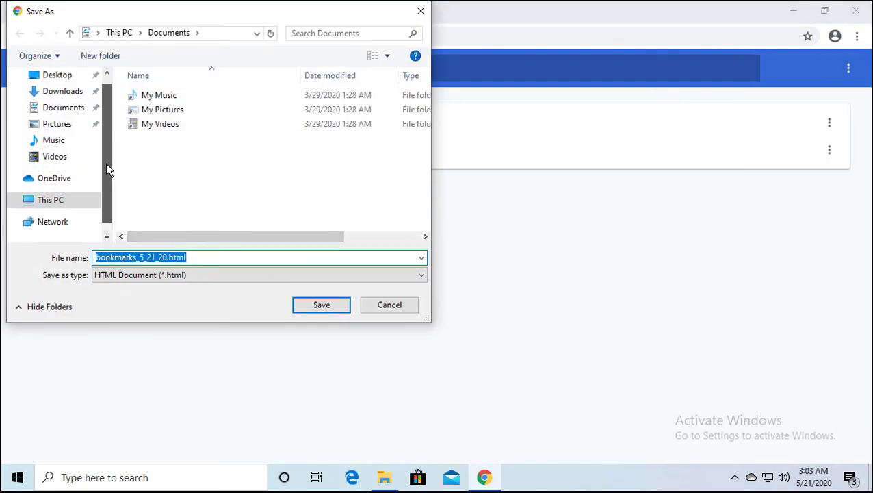
pyautogui.click(226, 274)
pyautogui.click(225, 274)
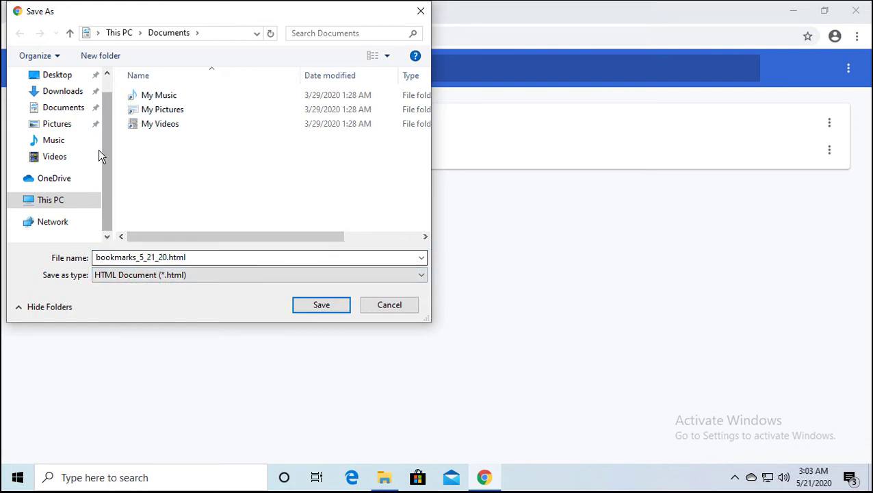
pyautogui.click(51, 77)
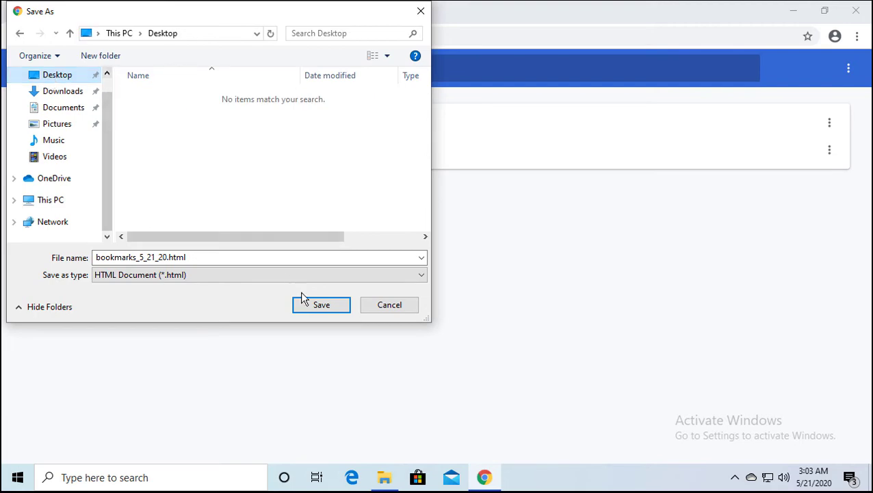
pyautogui.click(329, 309)
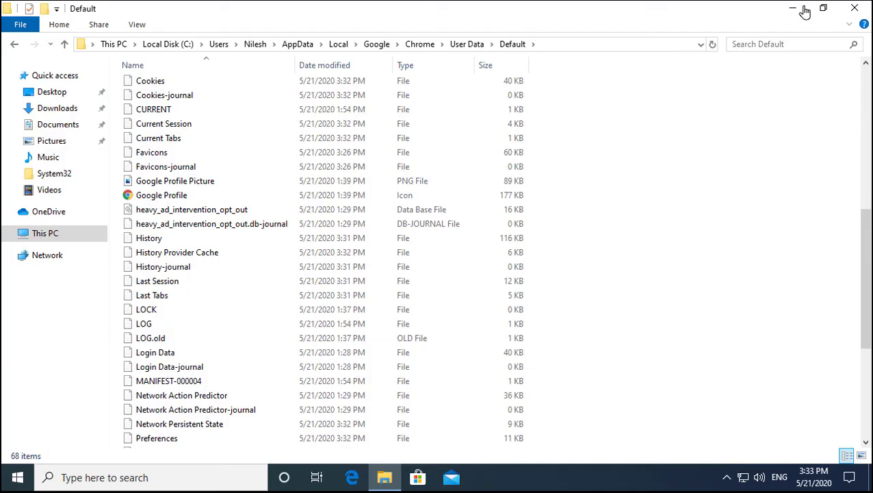
# On the destination computer, minimize File Explorer, launch Google Chrome and open its bookmark manager
pyautogui.click(795, 9)
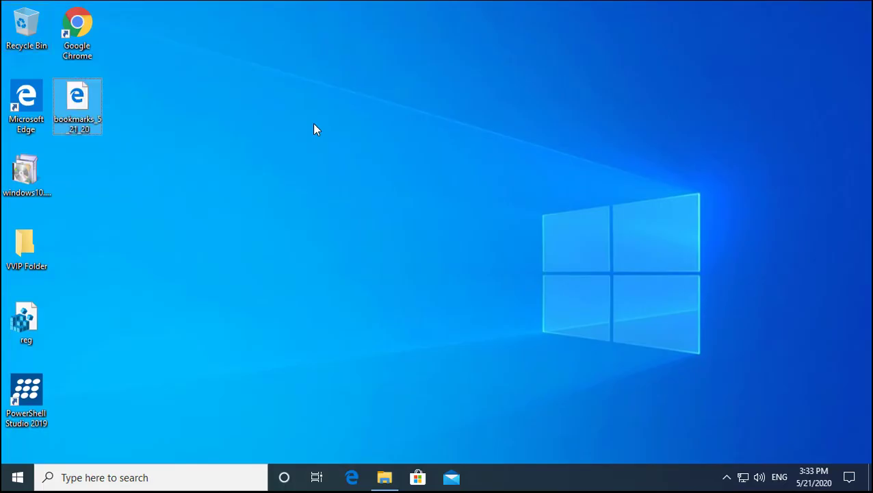
pyautogui.click(289, 142)
pyautogui.doubleClick(80, 45)
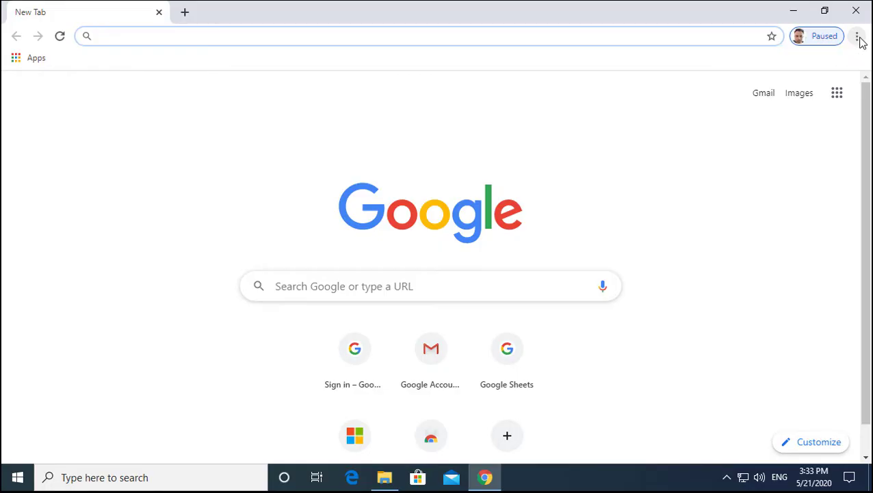
pyautogui.click(859, 39)
pyautogui.moveTo(770, 143)
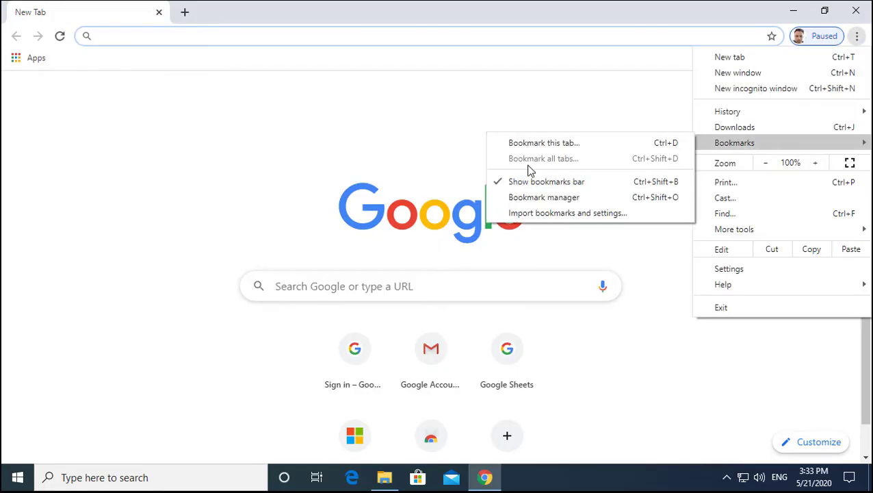
pyautogui.click(586, 197)
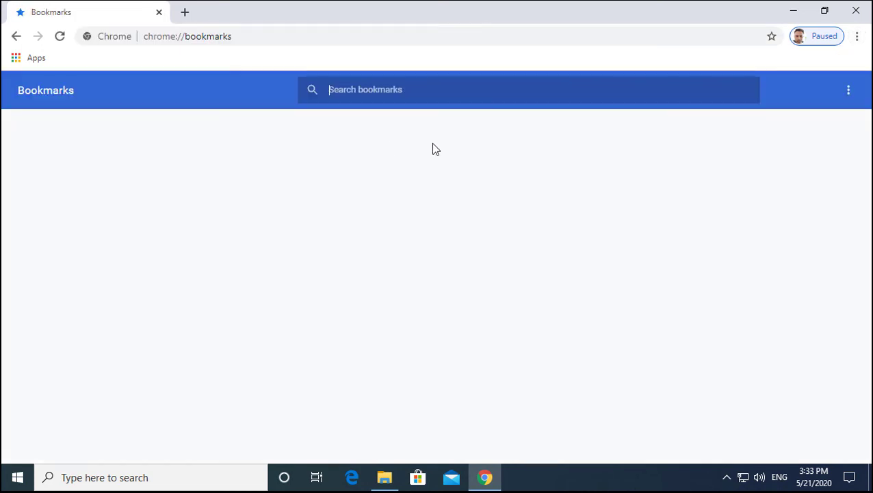
# Import the bookmarks from the bookmarks_5_21_20 HTML file on the Desktop
pyautogui.click(848, 96)
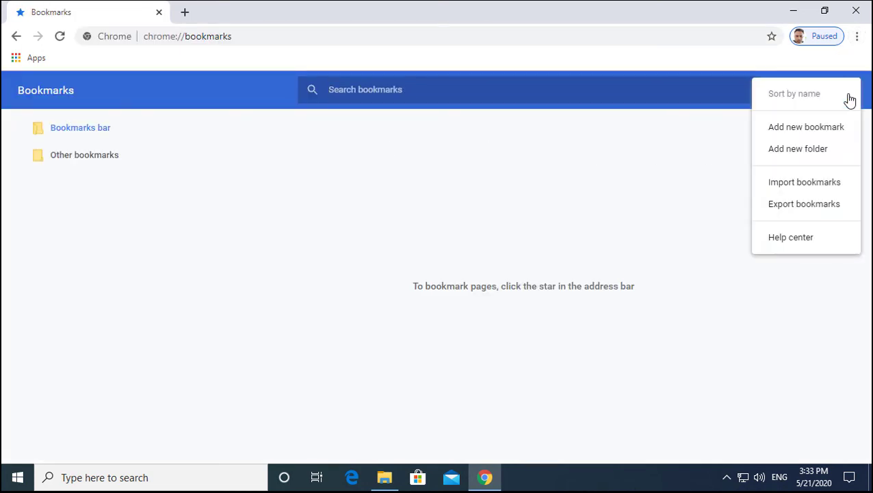
pyautogui.click(838, 184)
pyautogui.click(200, 111)
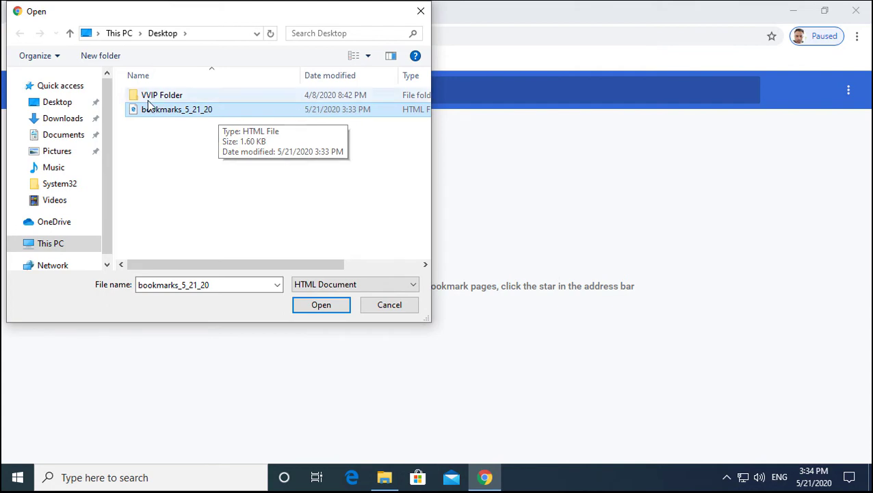
pyautogui.press('Return')
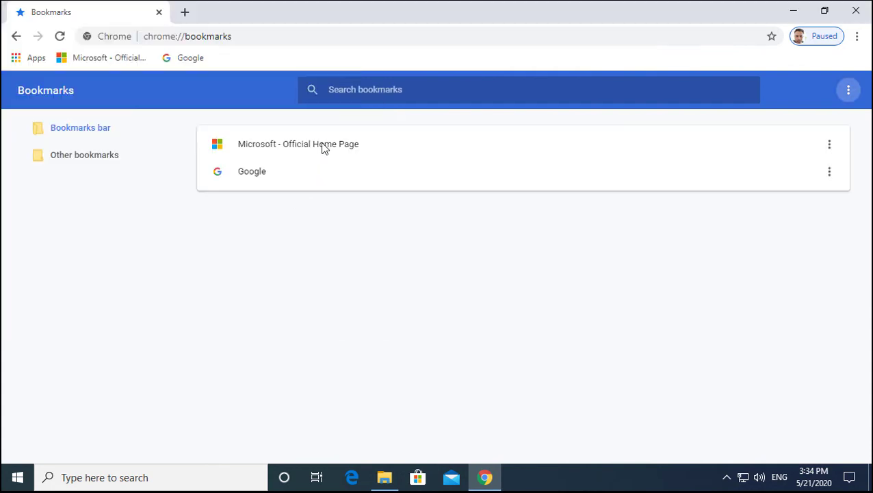
pyautogui.click(382, 173)
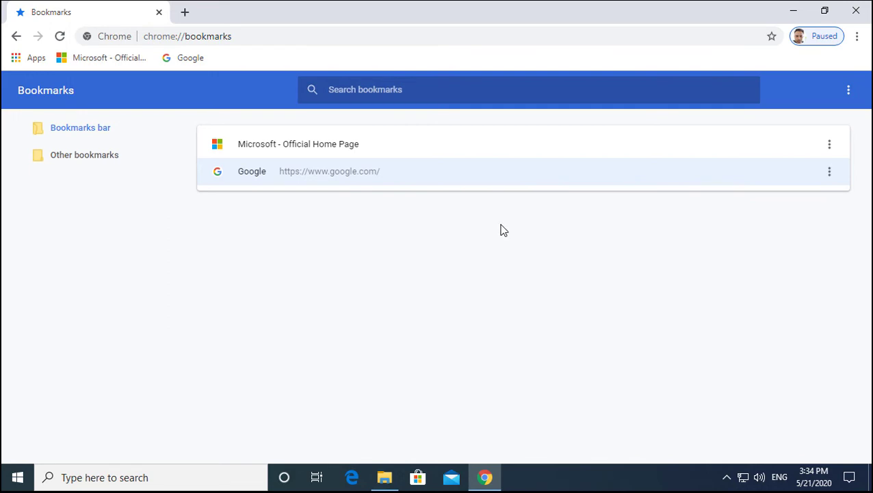
pyautogui.click(590, 246)
# Switch to File Explorer and permanently delete the Bookmarks file from Chrome's Default folder
pyautogui.click(381, 483)
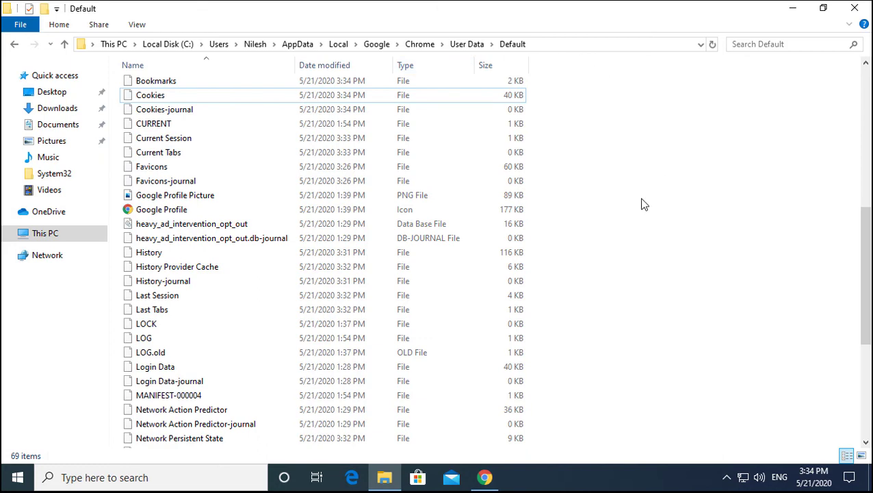
pyautogui.scroll(10, 644, 204)
pyautogui.click(184, 286)
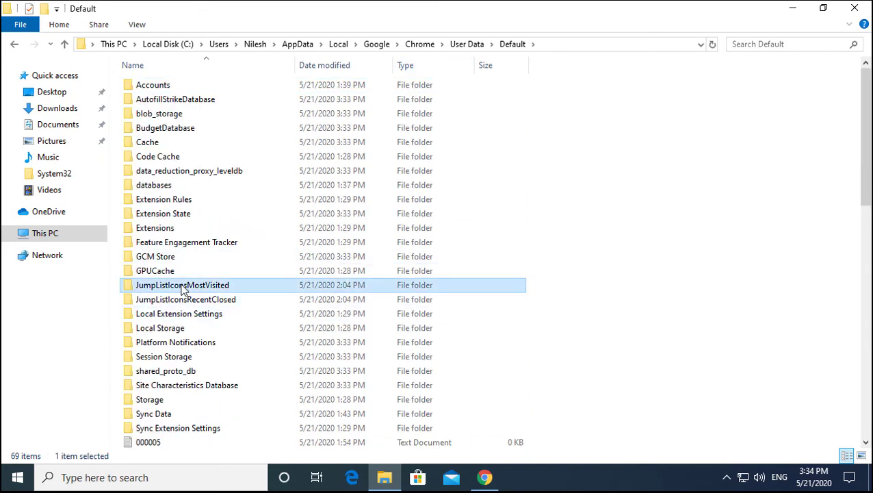
pyautogui.write('b')
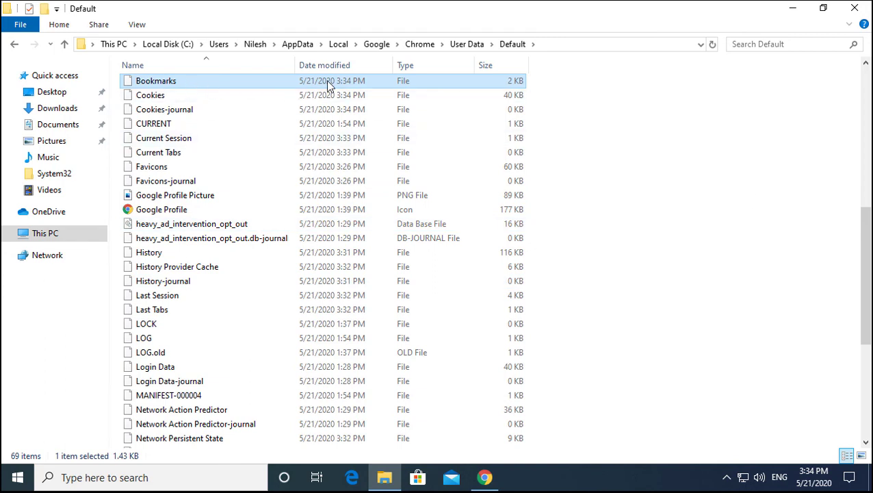
pyautogui.hotkey('shift', 'Delete')
pyautogui.press('Return')
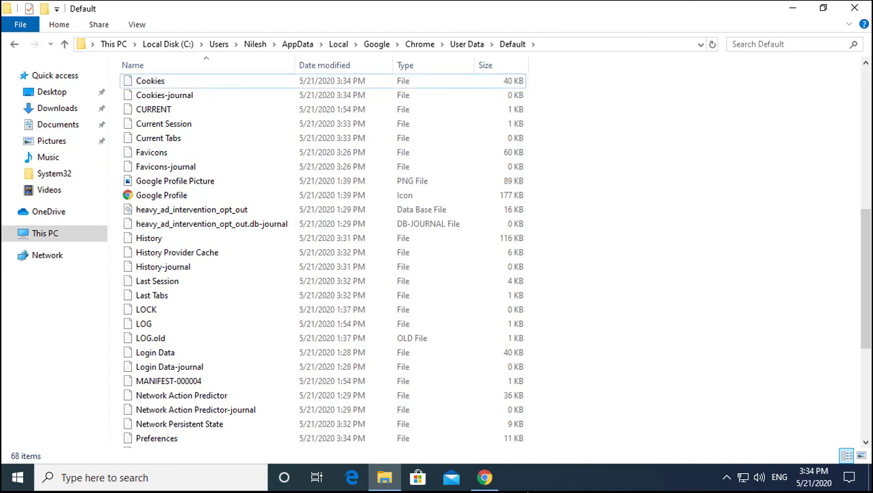
# Switch back to Google Chrome, reload the bookmark manager page and close the browser
pyautogui.click(484, 477)
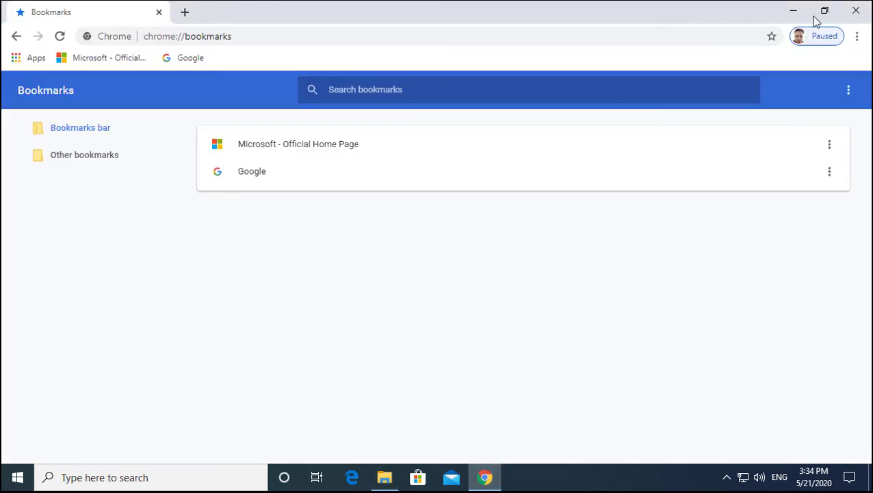
pyautogui.click(61, 37)
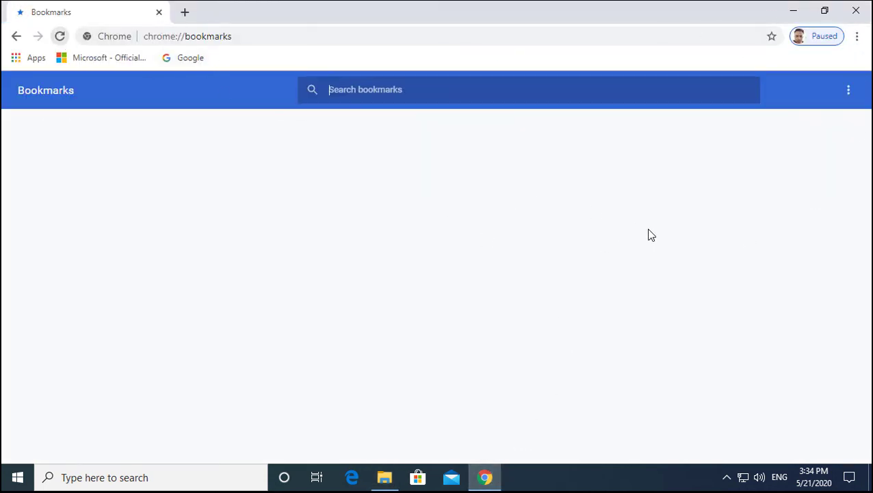
pyautogui.click(855, 12)
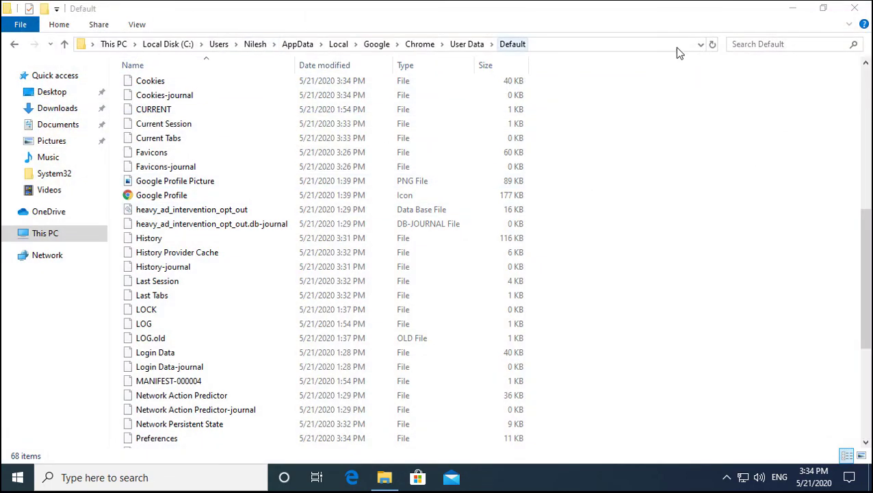
# Minimize File Explorer, relaunch Google Chrome from the desktop and check its bookmark list
pyautogui.click(791, 11)
pyautogui.doubleClick(77, 27)
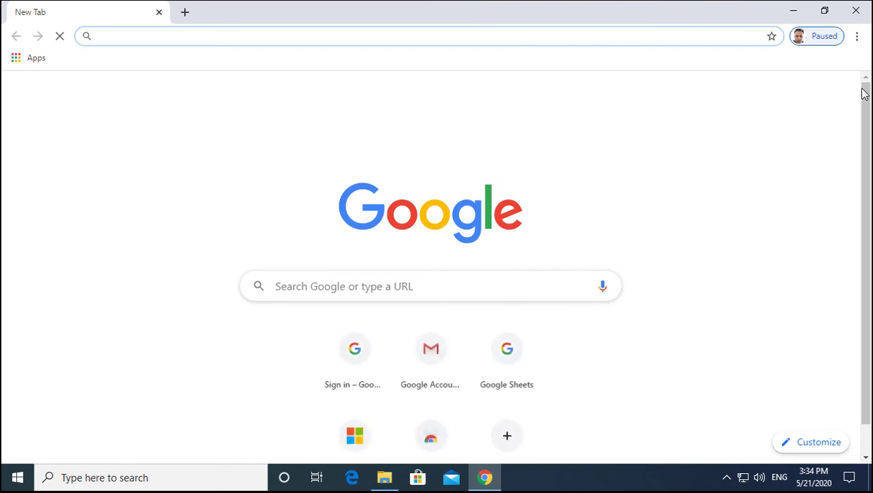
pyautogui.click(858, 36)
pyautogui.moveTo(748, 144)
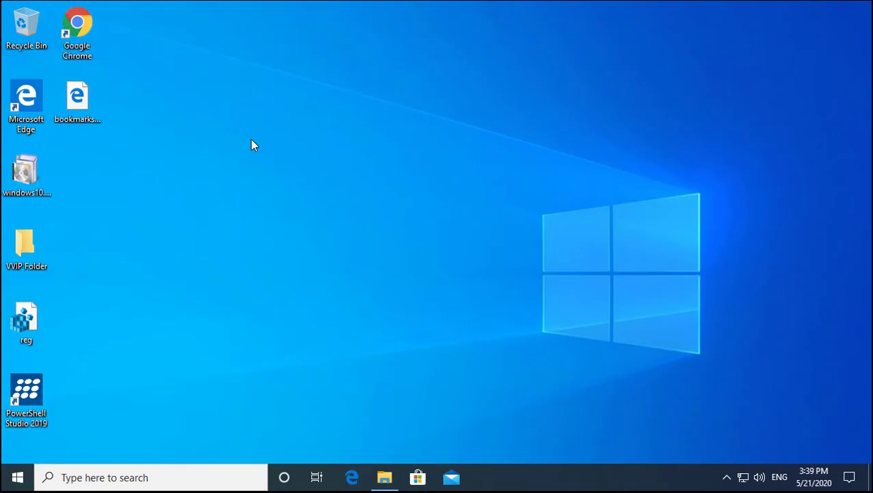
# Launch Google Chrome, open its settings and start turning on sync to sign in with a Google account
pyautogui.doubleClick(90, 33)
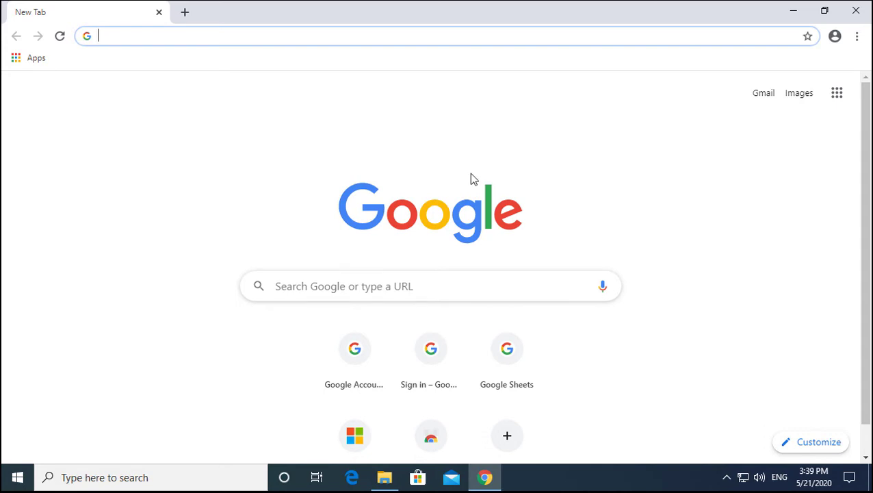
pyautogui.click(857, 37)
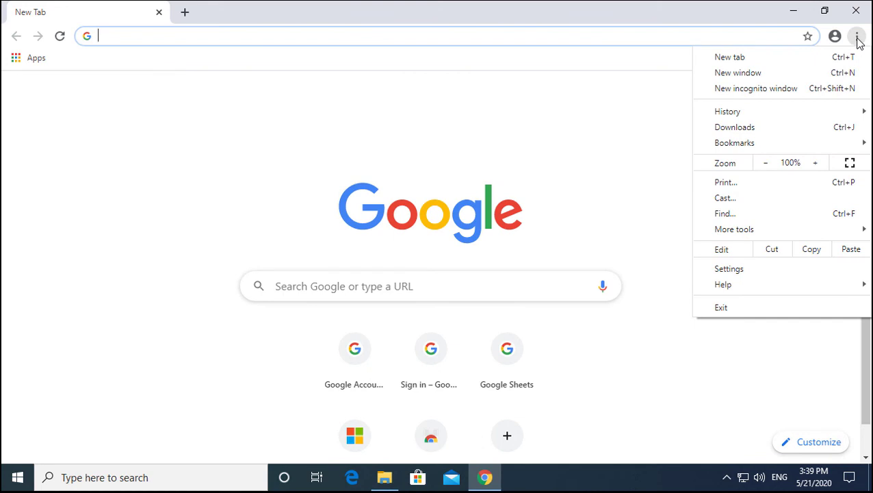
pyautogui.click(789, 271)
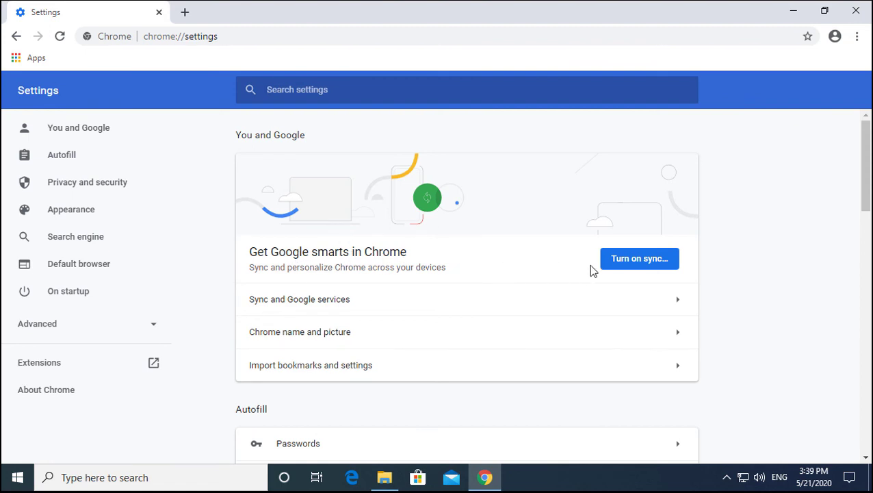
pyautogui.click(652, 269)
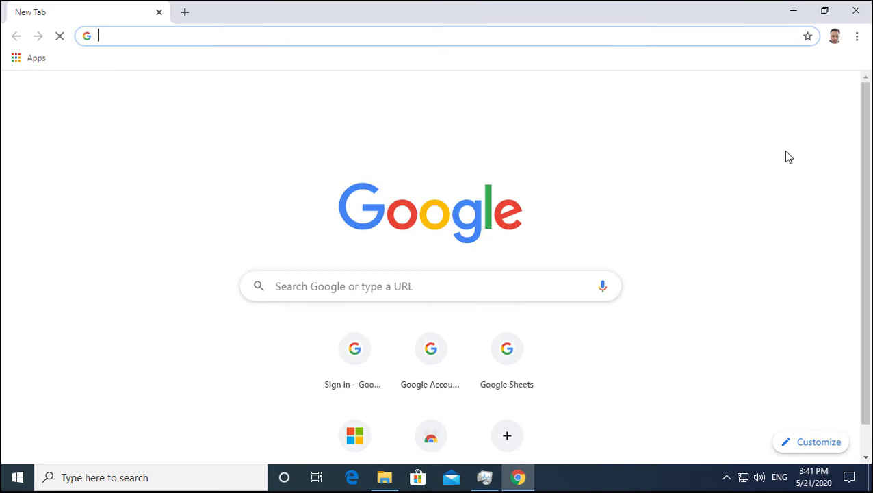
# Open Chrome's settings, turn on sync for the signed-in Google account and confirm the sync setup
pyautogui.click(857, 38)
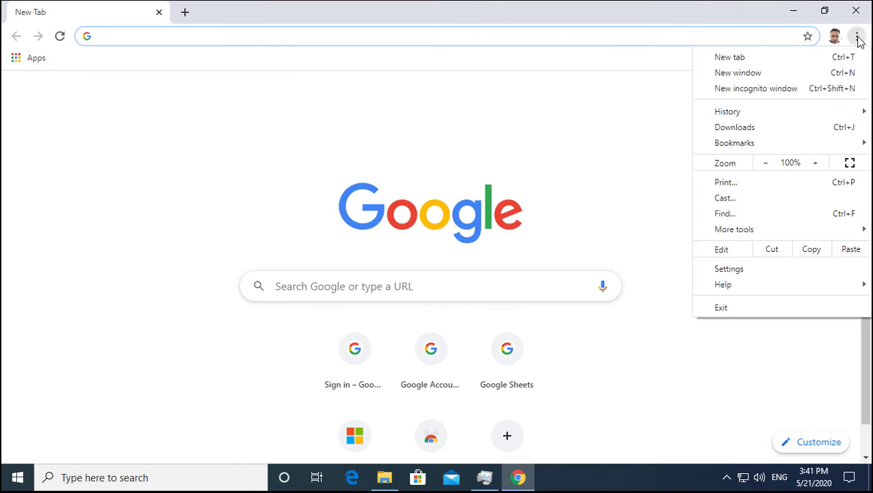
pyautogui.click(729, 269)
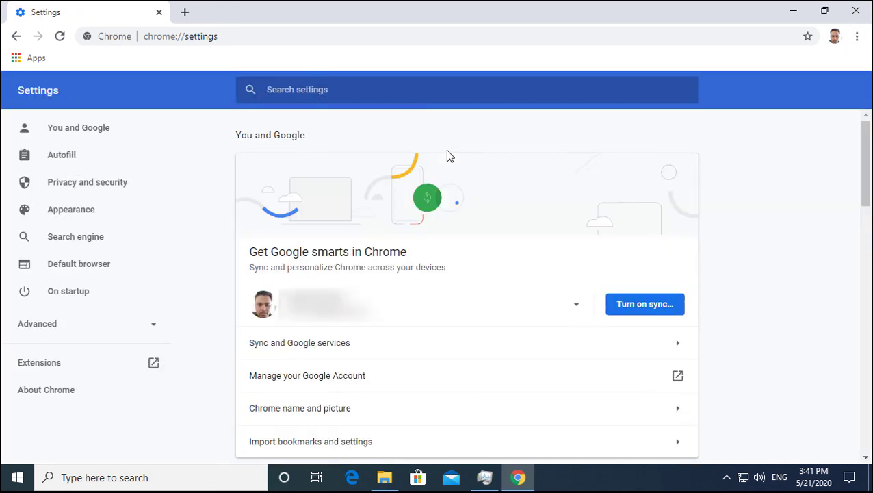
pyautogui.click(644, 309)
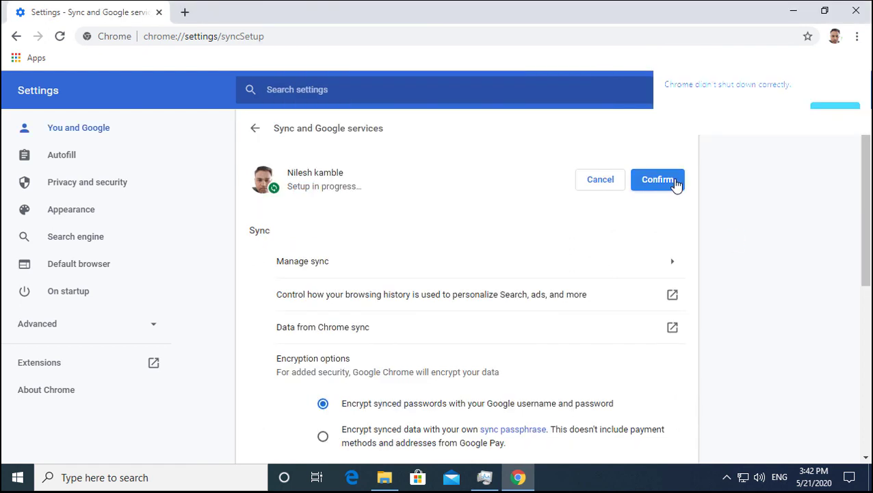
pyautogui.click(656, 180)
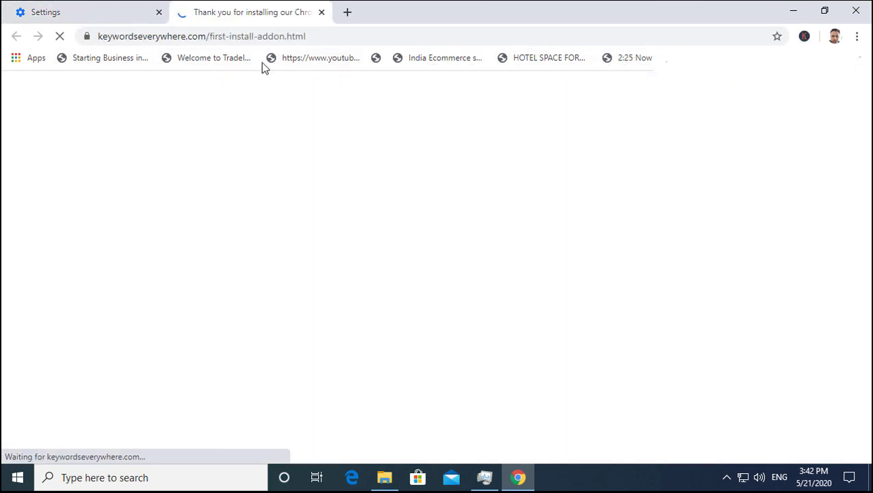
# Close the extension's welcome tab and check the synced bookmarks in the bookmark list, finally closing Task Manager
pyautogui.click(321, 12)
pyautogui.click(856, 35)
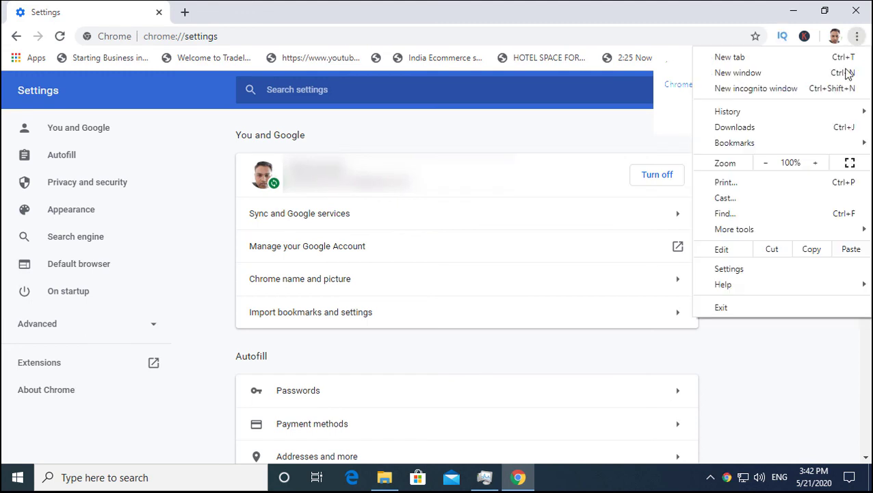
pyautogui.moveTo(725, 141)
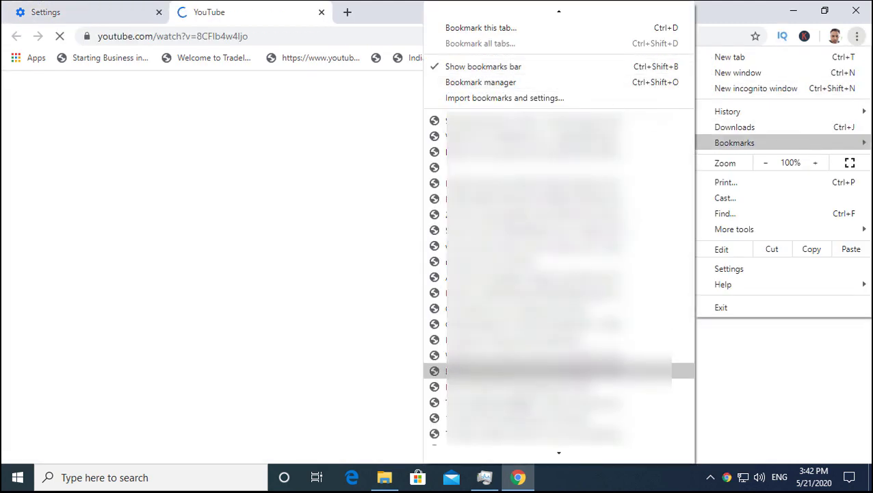
pyautogui.click(189, 226)
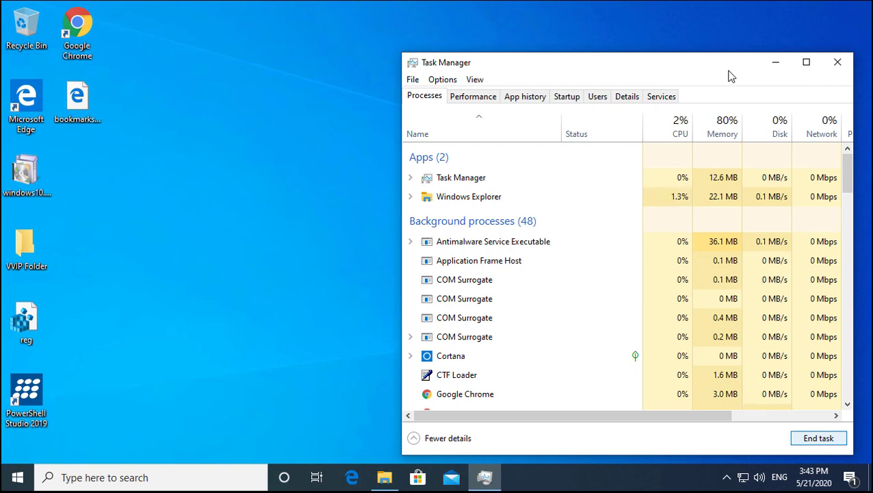
pyautogui.click(837, 63)
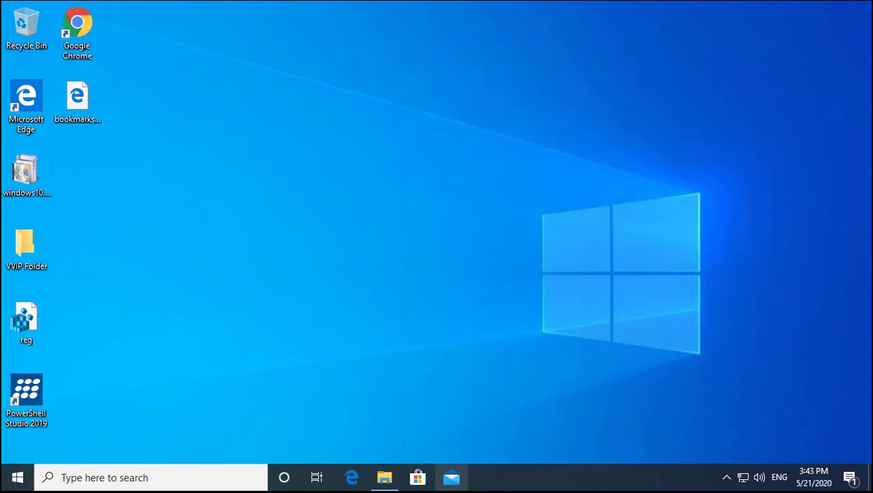